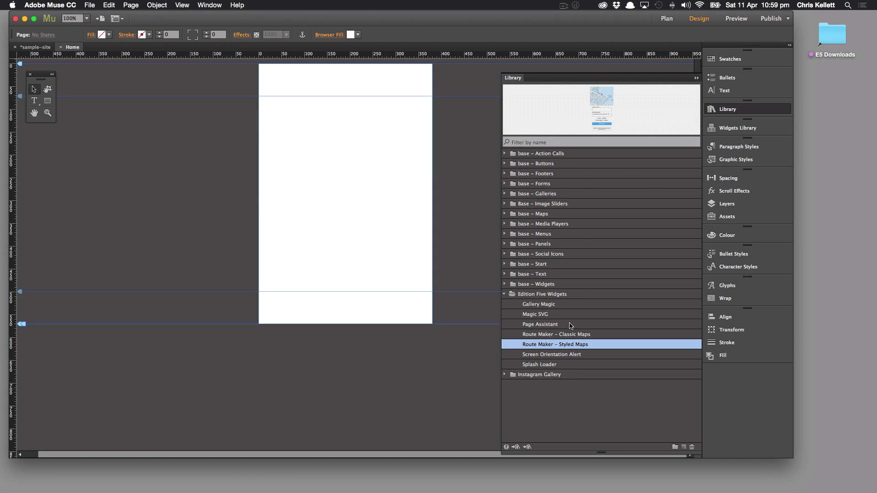
- Preview the Screen Orientation Alert widget from the Edition Five Widgets library
{"action": "left_click", "coordinate": [564, 356]}
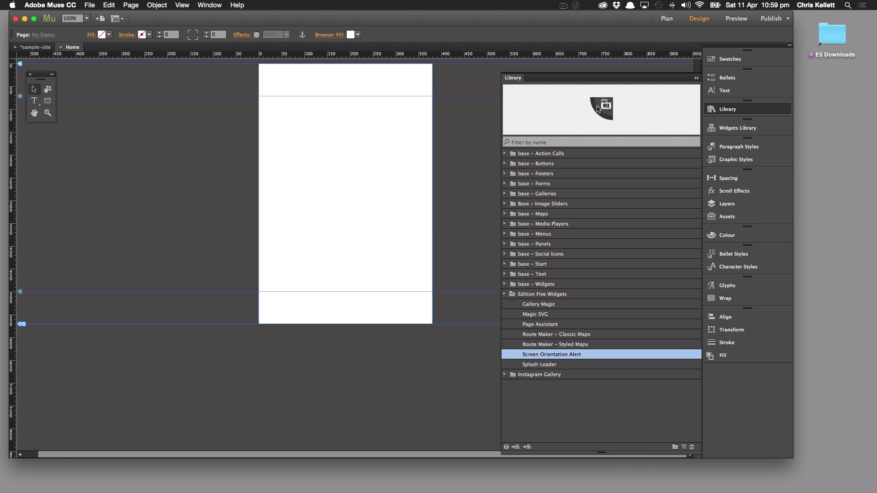
- Place the Screen Orientation Alert widget in the page's top-right corner, keeping Need Portrait
{"action": "left_click_drag", "start_coordinate": [608, 111], "coordinate": [418, 86]}
{"action": "left_click", "coordinate": [387, 117]}
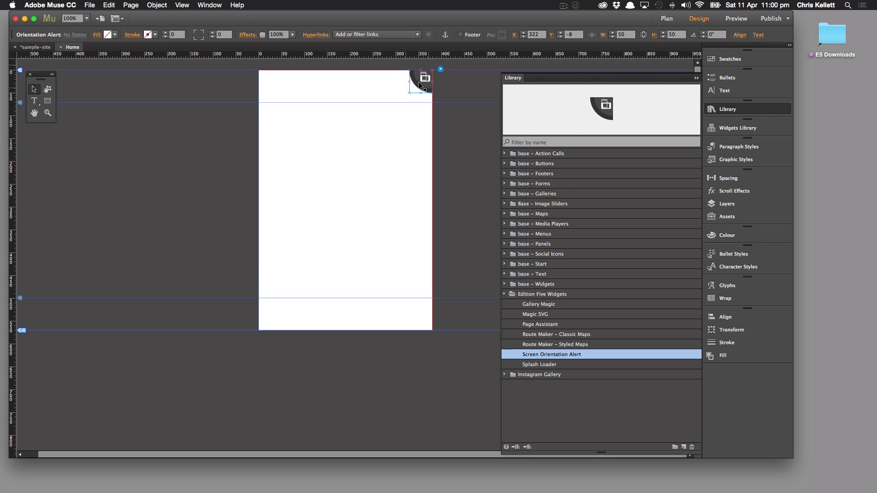
{"action": "left_click", "coordinate": [440, 69]}
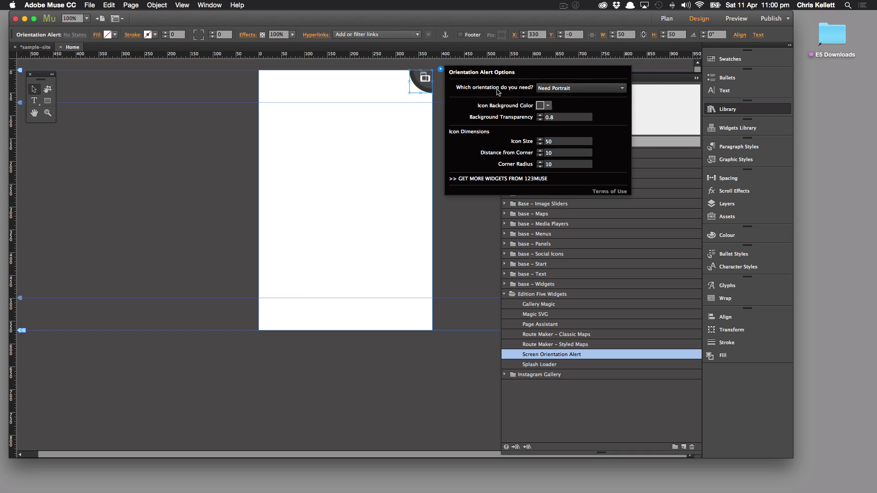
{"action": "left_click", "coordinate": [343, 147]}
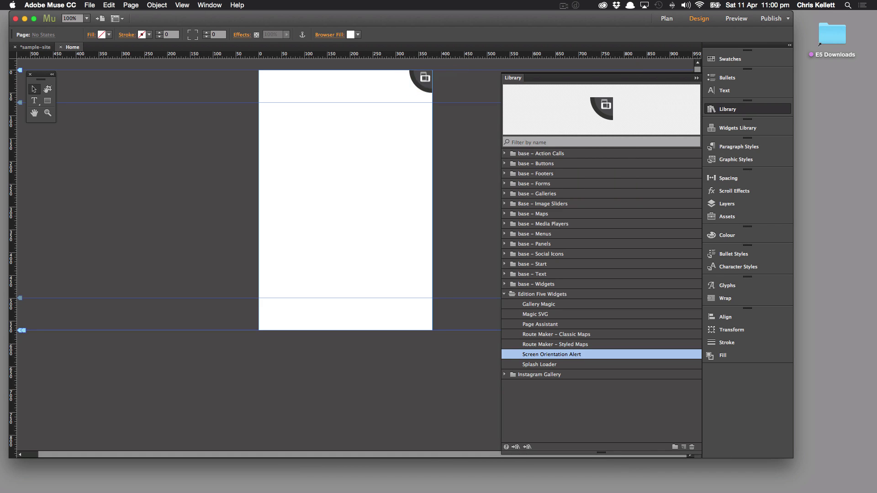
- Open the lime-and-sugar site on the mirrored iPhone and rotate it between landscape and portrait twice
{"action": "key", "text": "super+Tab"}
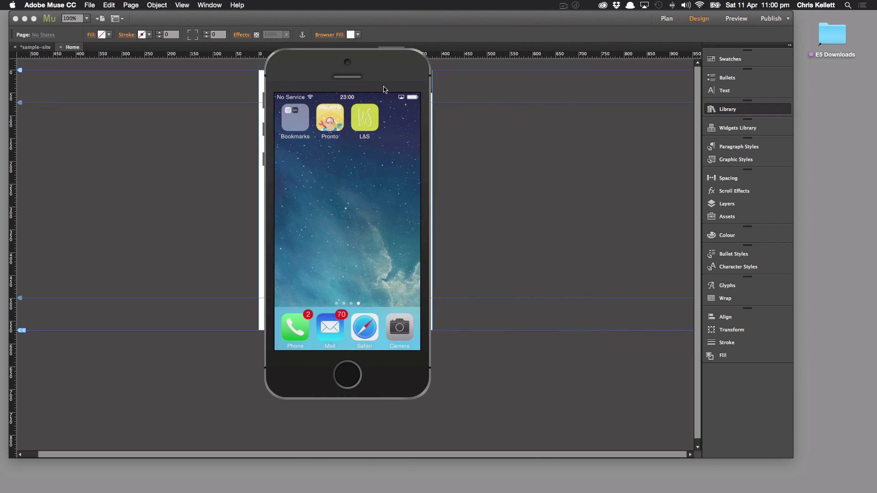
{"action": "left_click", "coordinate": [364, 118]}
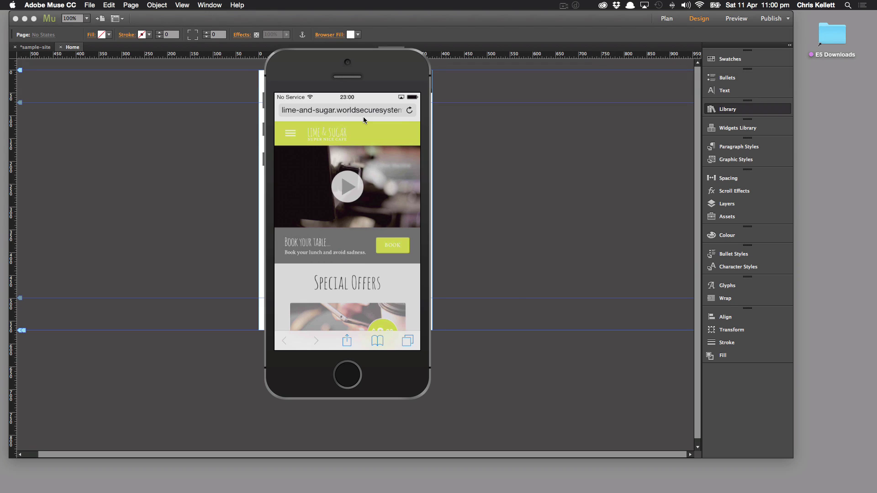
{"action": "key", "text": "super+Right"}
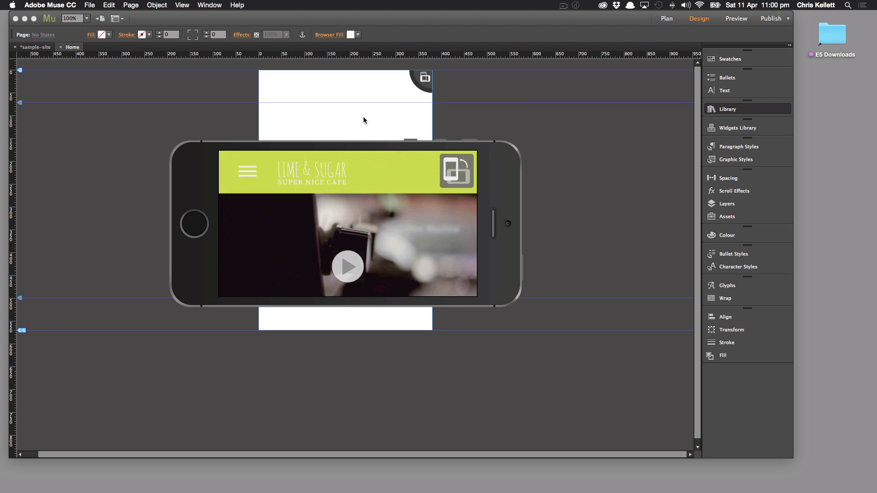
{"action": "key", "text": "super+Left"}
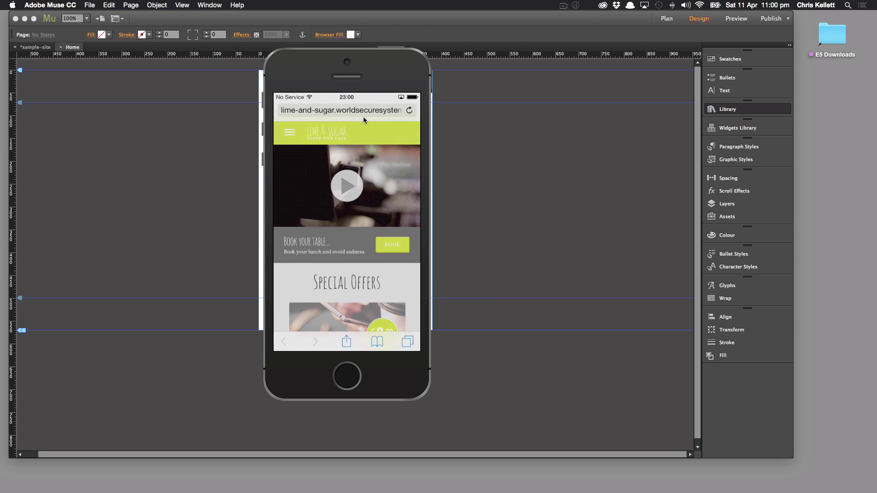
{"action": "key", "text": "super+Right"}
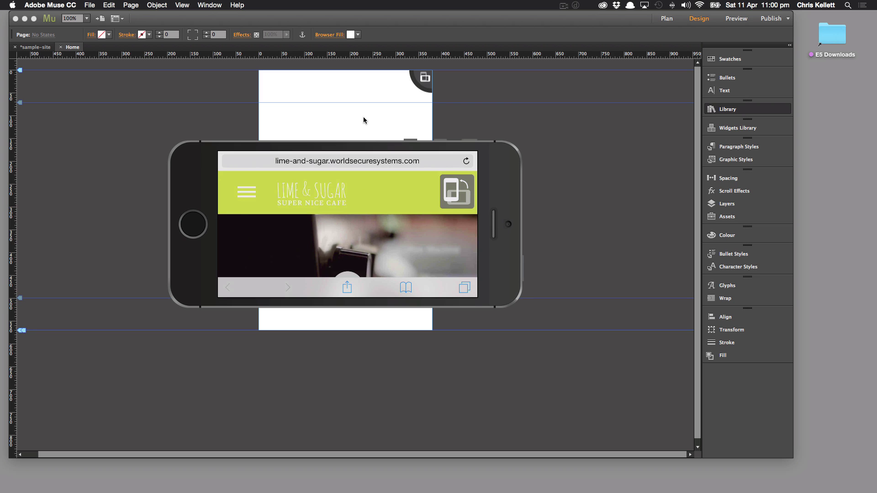
{"action": "key", "text": "super+Left"}
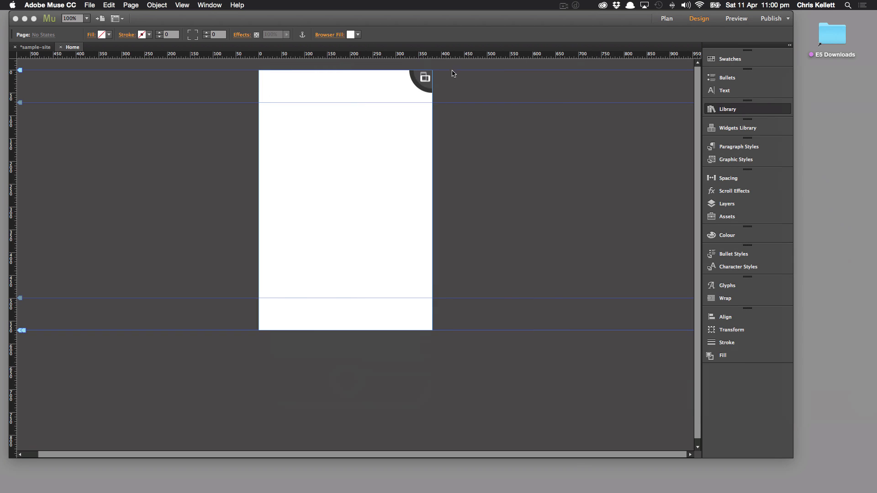
- Keep the orientation alert widget's Need Portrait orientation requirement in its options
{"action": "left_click", "coordinate": [431, 80]}
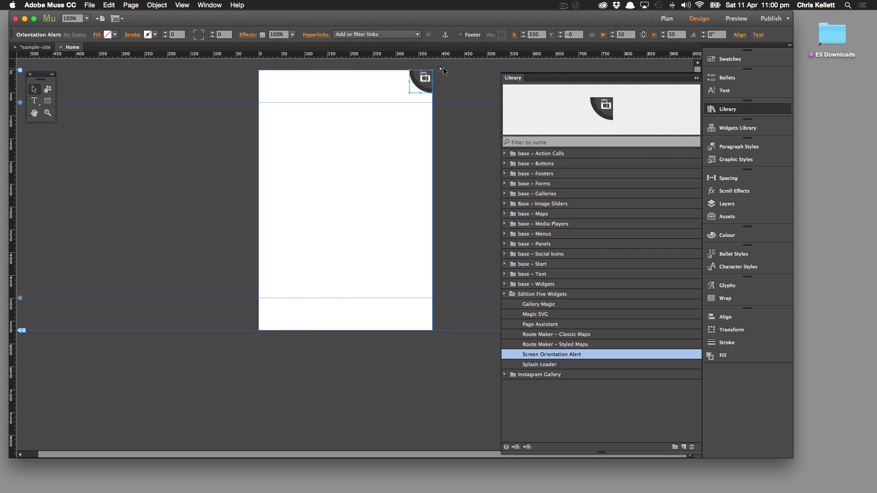
{"action": "left_click", "coordinate": [440, 69]}
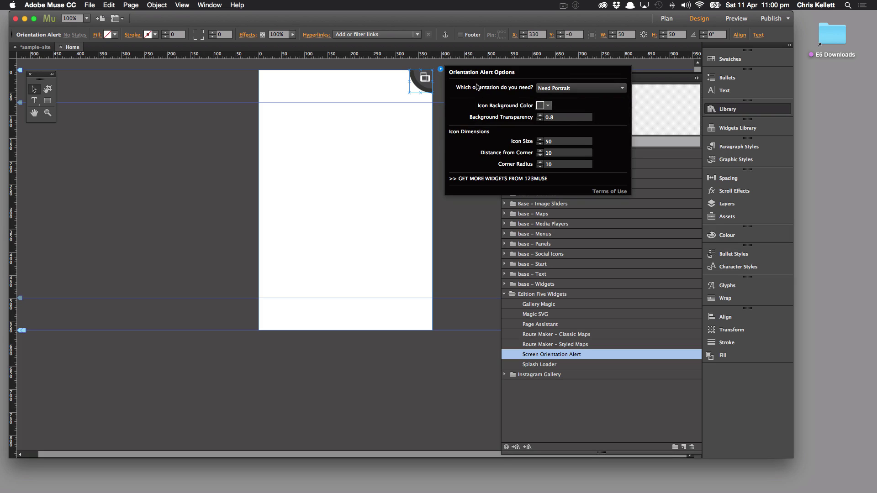
{"action": "left_click", "coordinate": [598, 90]}
{"action": "left_click", "coordinate": [553, 90]}
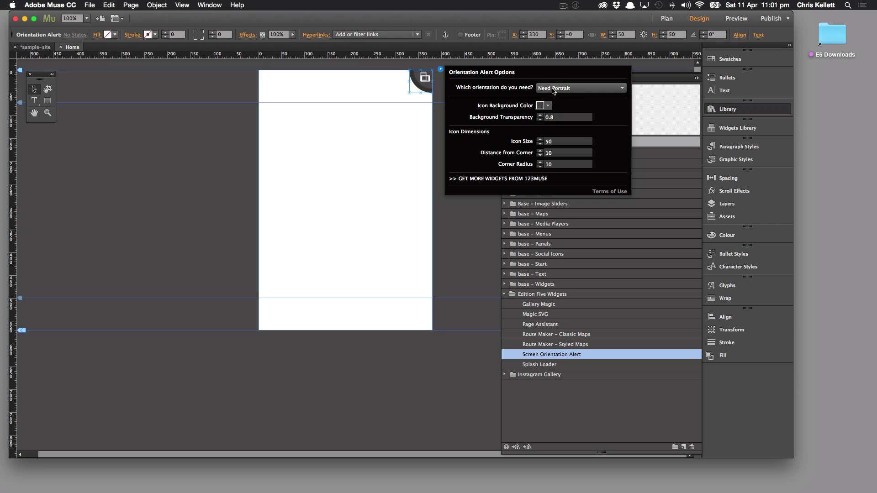
{"action": "left_click", "coordinate": [555, 90]}
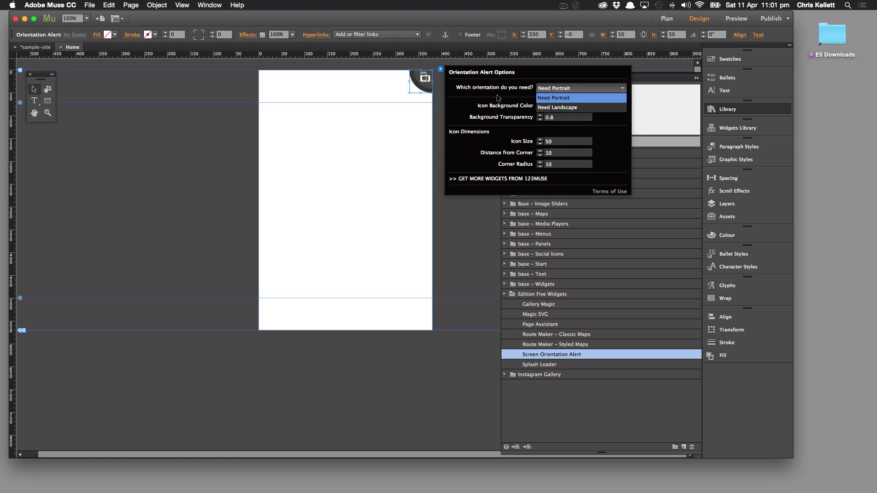
{"action": "left_click", "coordinate": [562, 94]}
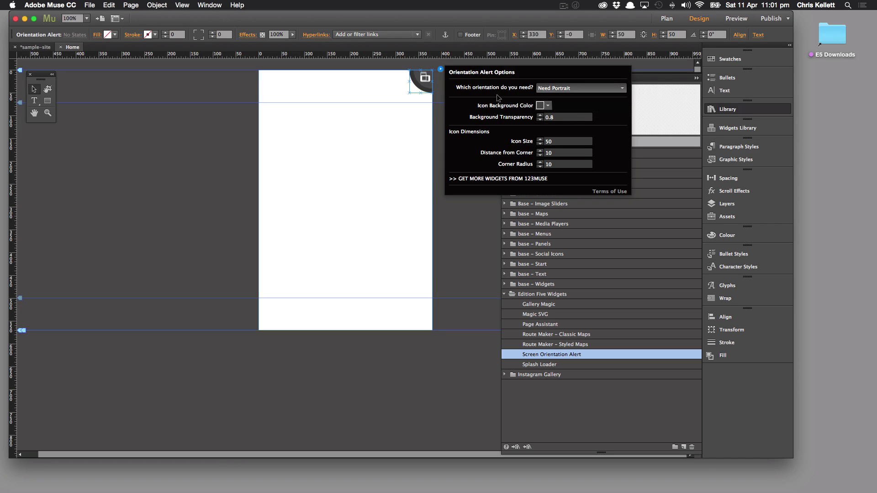
{"action": "left_click", "coordinate": [566, 91]}
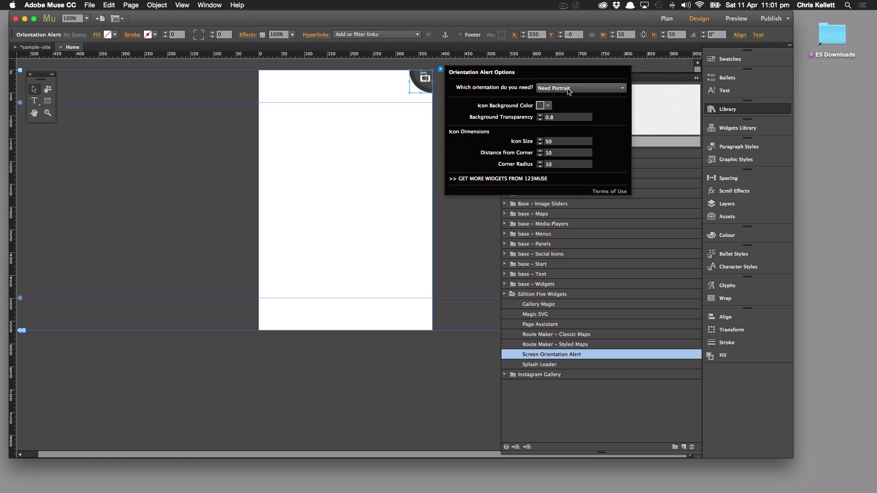
{"action": "left_click", "coordinate": [502, 98]}
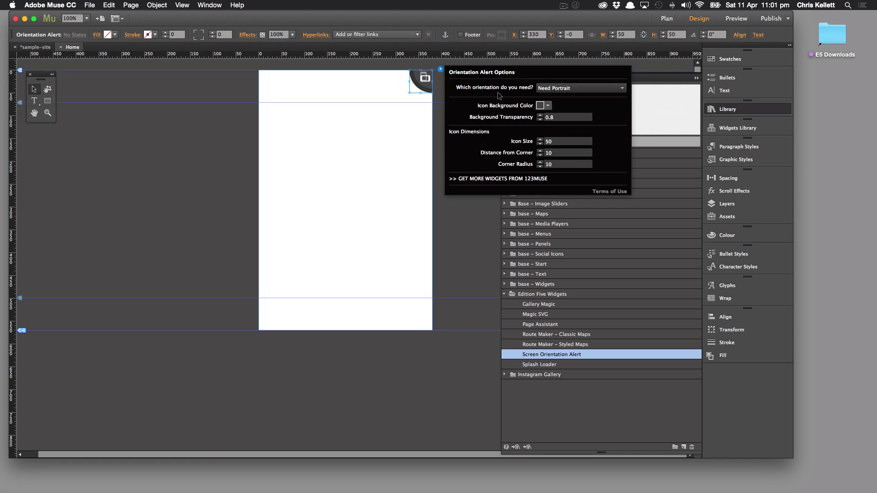
- Make the alert's icon background colour light blue (45A8EB)
{"action": "left_click", "coordinate": [548, 106]}
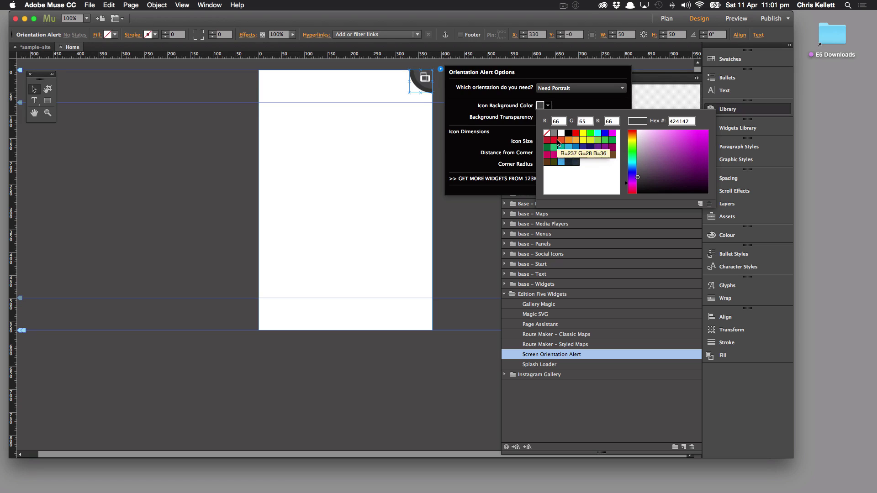
{"action": "left_click", "coordinate": [561, 162]}
{"action": "left_click", "coordinate": [514, 144]}
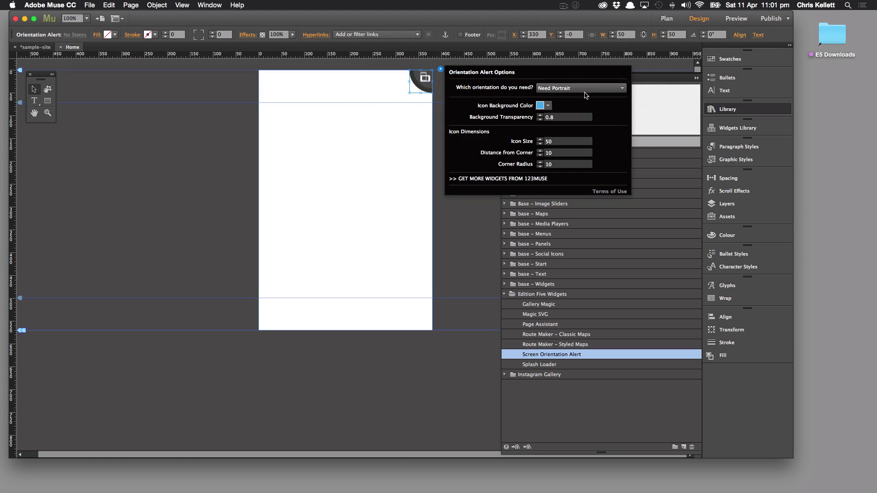
- Preview the page on an iPhone 5S turned to landscape to see the blue alert icon
{"action": "left_click", "coordinate": [332, 172]}
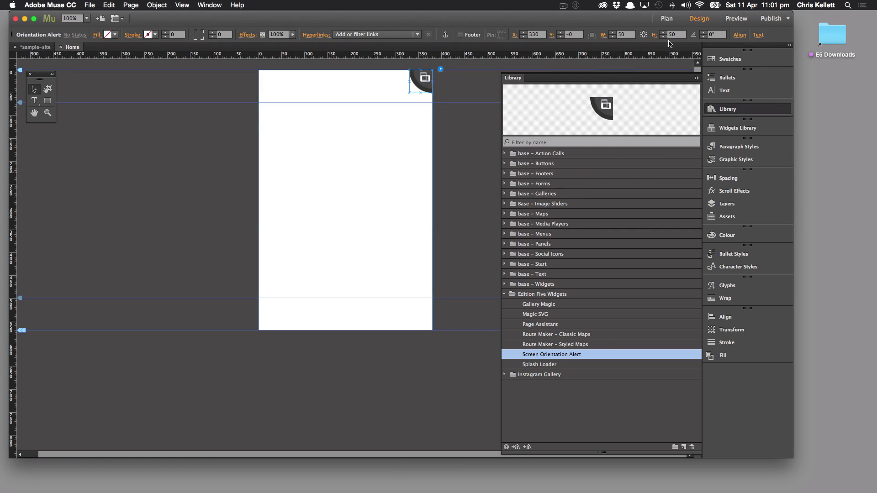
{"action": "left_click", "coordinate": [736, 18]}
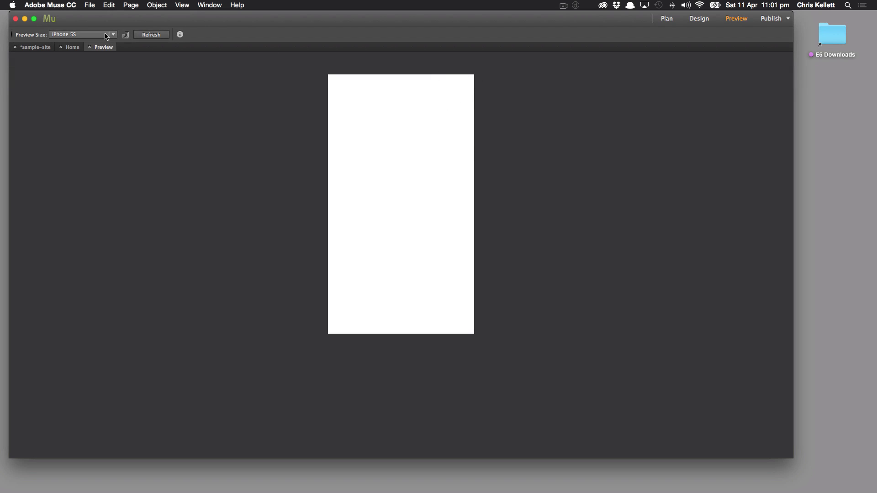
{"action": "left_click", "coordinate": [126, 35]}
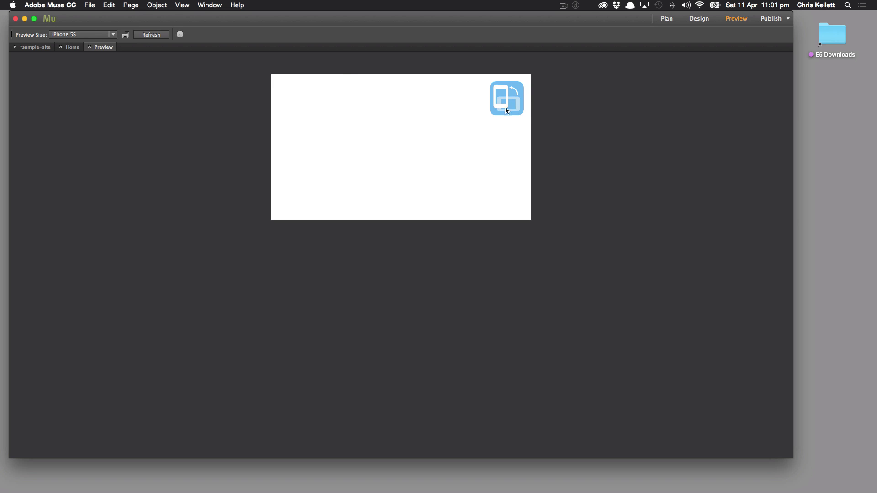
- Set the alert's Corner Radius to 0, Icon Size to 30 and Distance from Corner to 0
{"action": "left_click", "coordinate": [80, 49]}
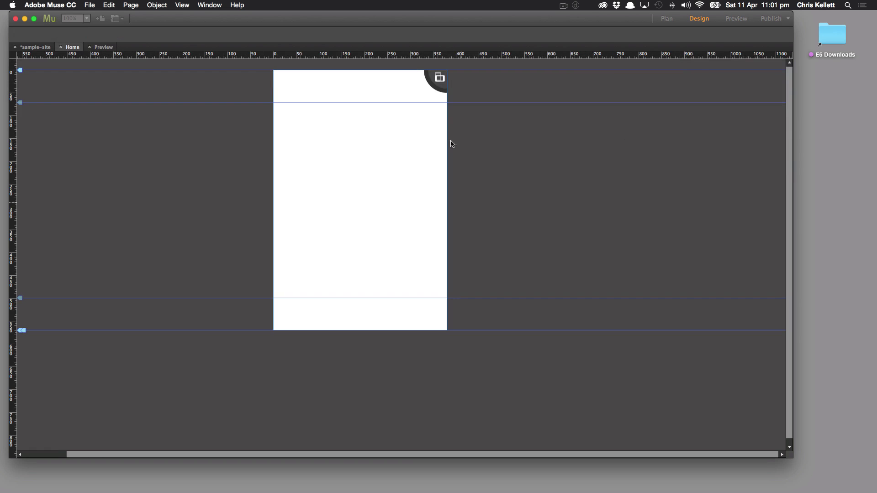
{"action": "left_click", "coordinate": [437, 88]}
{"action": "left_click", "coordinate": [455, 70]}
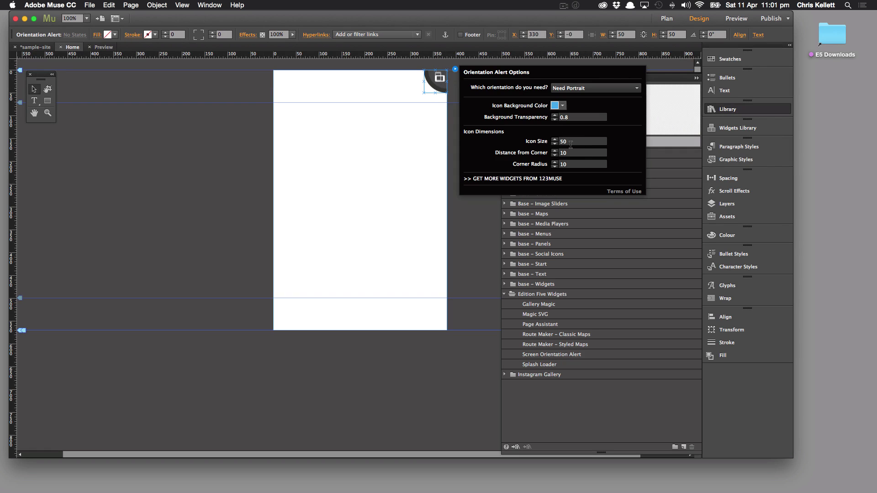
{"action": "key", "text": "Tab"}
{"action": "type", "text": "0"}
{"action": "double_click", "coordinate": [571, 143]}
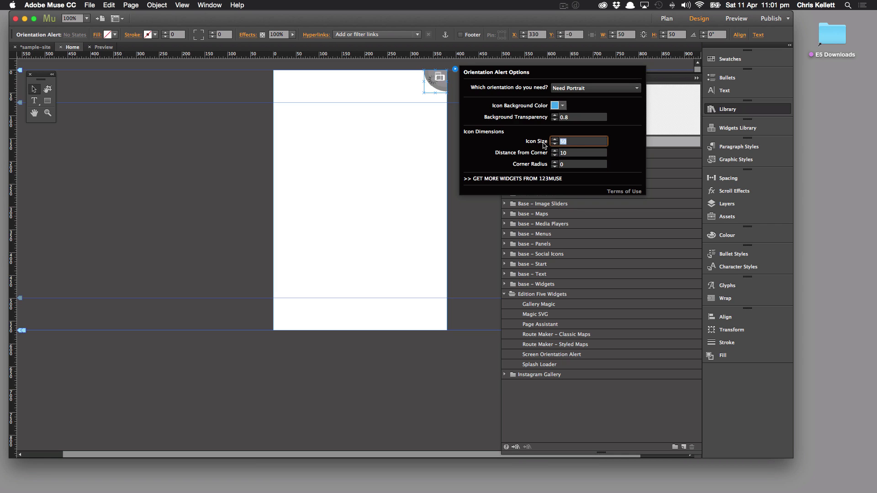
{"action": "type", "text": "30"}
{"action": "key", "text": "Tab"}
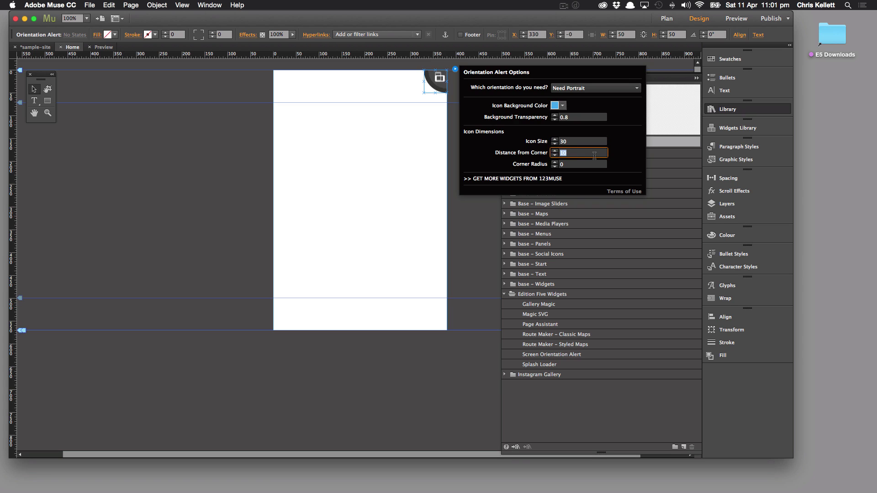
{"action": "type", "text": "0"}
{"action": "key", "text": "Return"}
- Make the icon background red (FF0000) and refresh the preview to show it
{"action": "left_click", "coordinate": [560, 105]}
{"action": "left_click", "coordinate": [590, 133]}
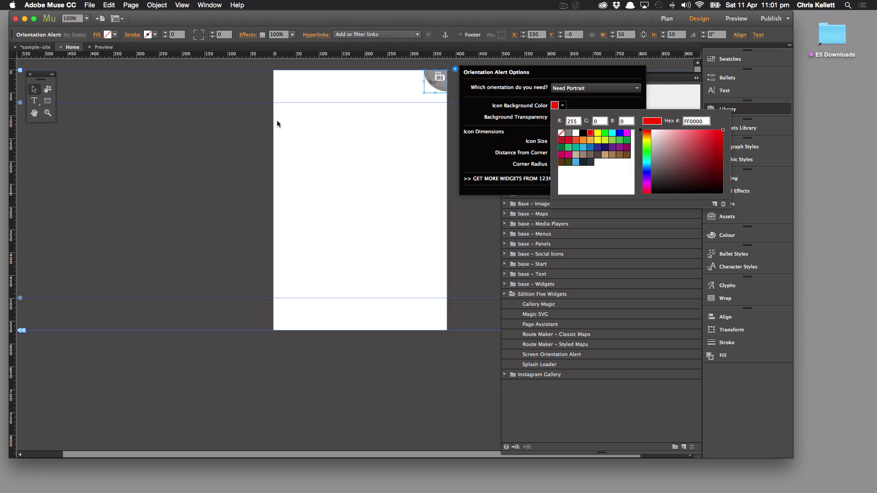
{"action": "left_click", "coordinate": [104, 47]}
{"action": "left_click", "coordinate": [145, 35]}
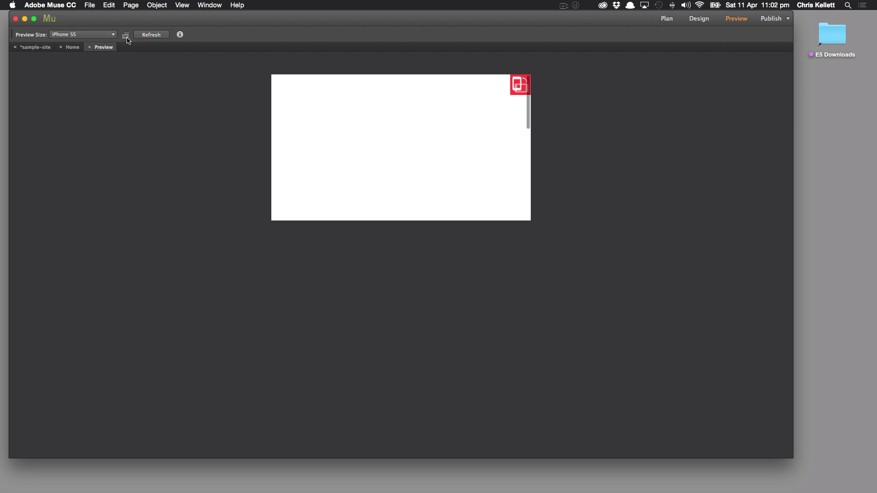
{"action": "left_click", "coordinate": [90, 47]}
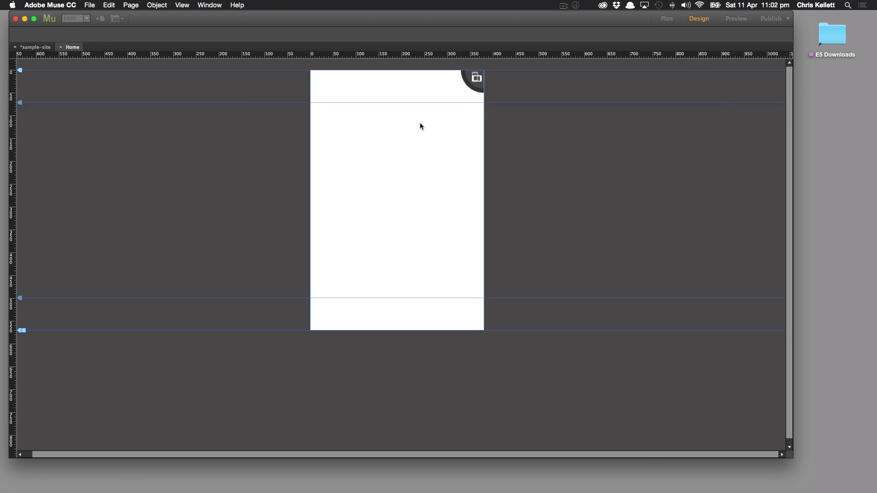
{"action": "left_click", "coordinate": [483, 69]}
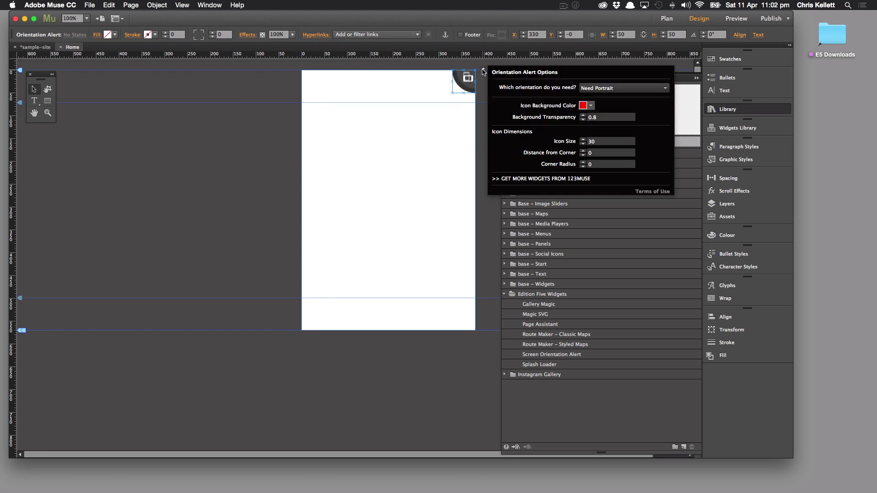
{"action": "left_click", "coordinate": [417, 128]}
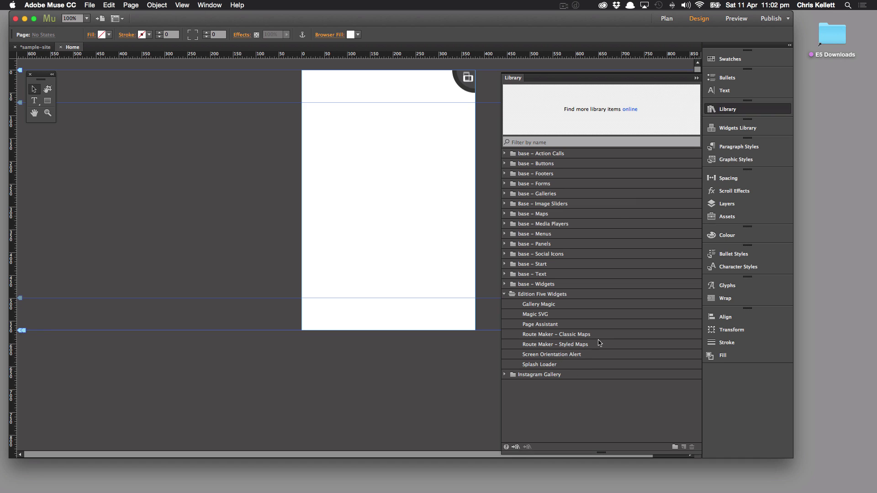
- Drag the orientation alert widget out of the corner to X 315, Y 14, then deselect it
{"action": "left_click", "coordinate": [463, 80]}
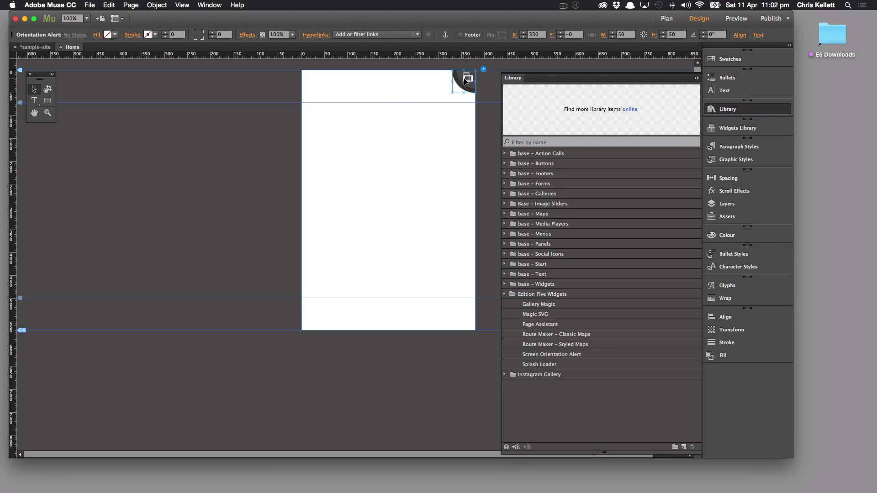
{"action": "mouse_move", "coordinate": [466, 80]}
{"action": "left_mouse_down"}
{"action": "mouse_move", "coordinate": [462, 85]}
{"action": "mouse_move", "coordinate": [477, 86]}
{"action": "left_mouse_up"}
{"action": "left_click", "coordinate": [405, 104]}
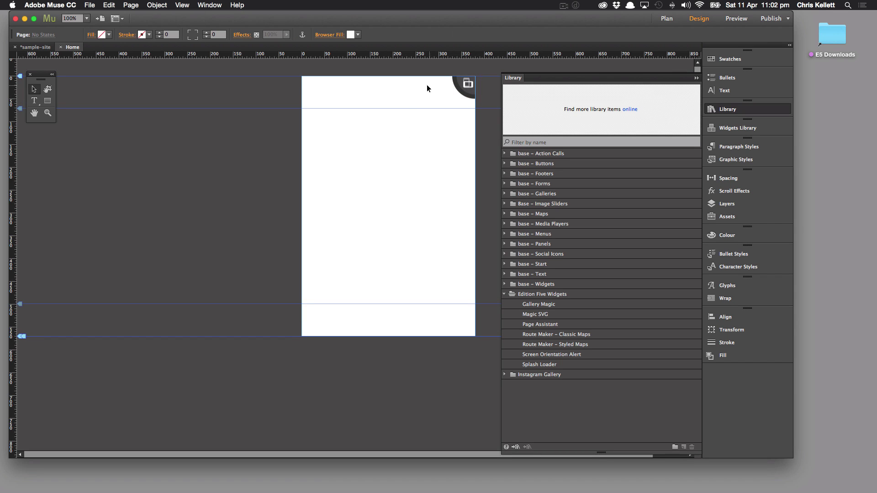